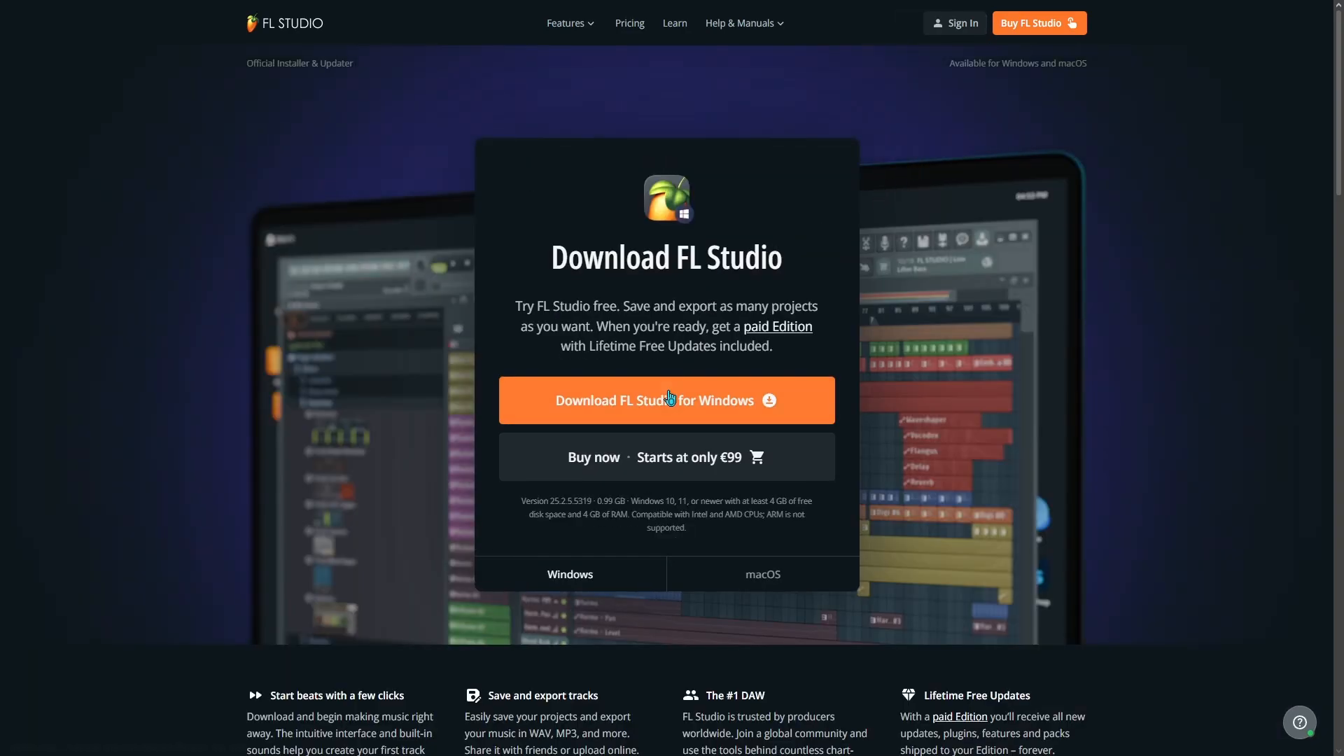
# Step: Download the FL Studio installer for Windows
pyautogui.click(669, 399)
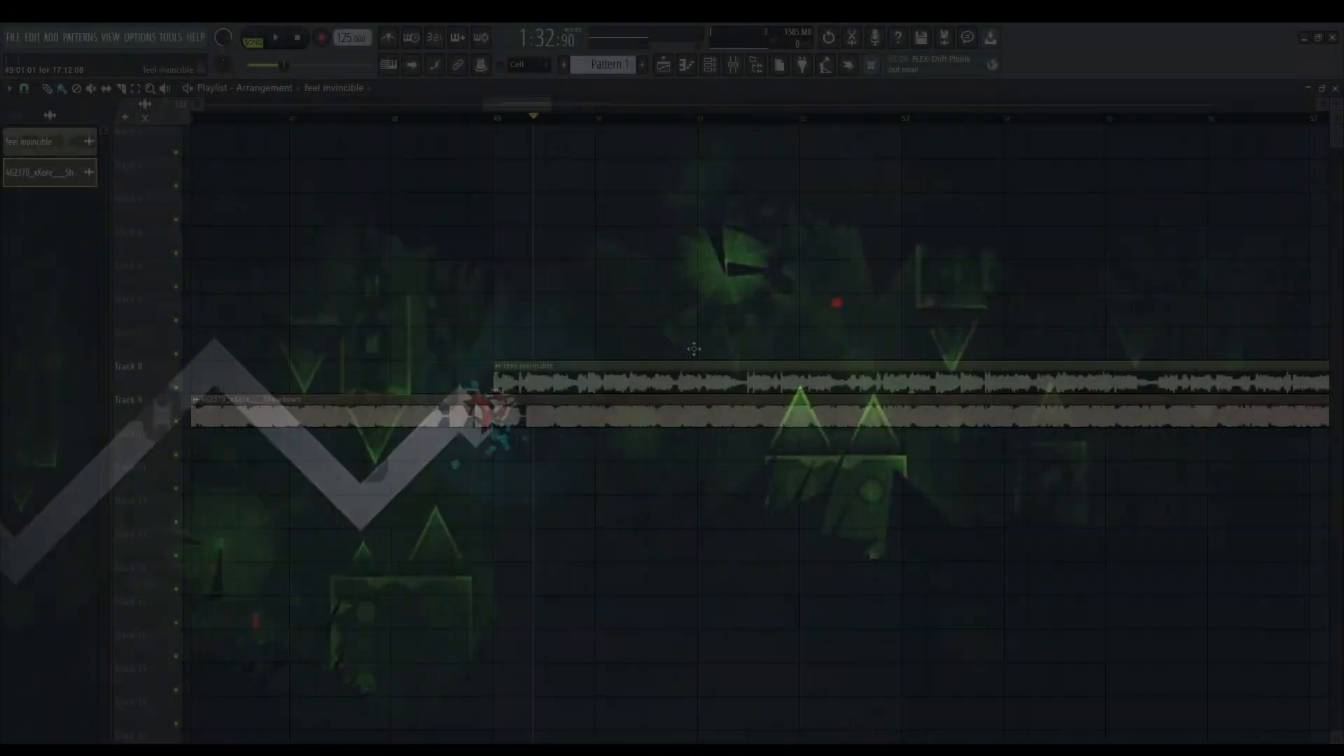
# Step: Reposition the "feel invincible" clip on Track 8 so it starts at bar 49, and play the arrangement
pyautogui.moveTo(693, 376); pyautogui.dragTo(992, 212)
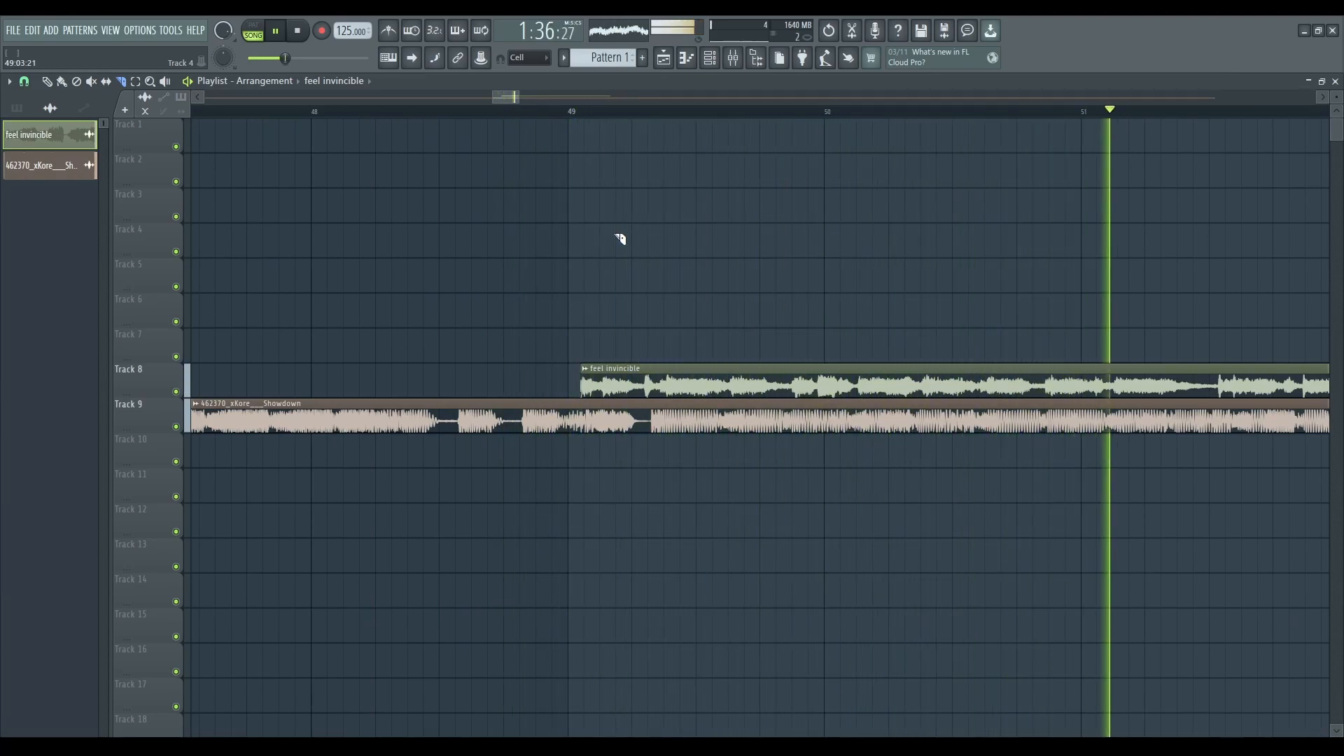
pyautogui.press('space')
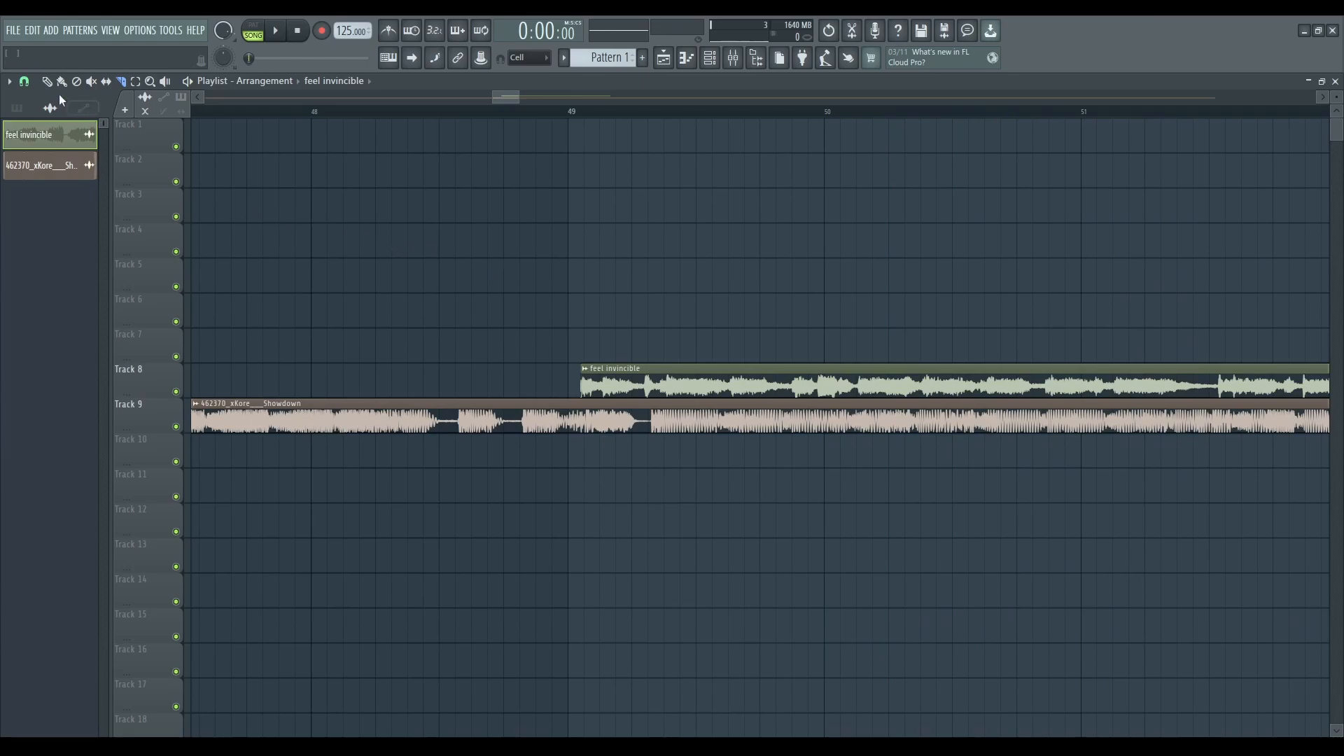
pyautogui.moveTo(709, 378); pyautogui.dragTo(695, 378)
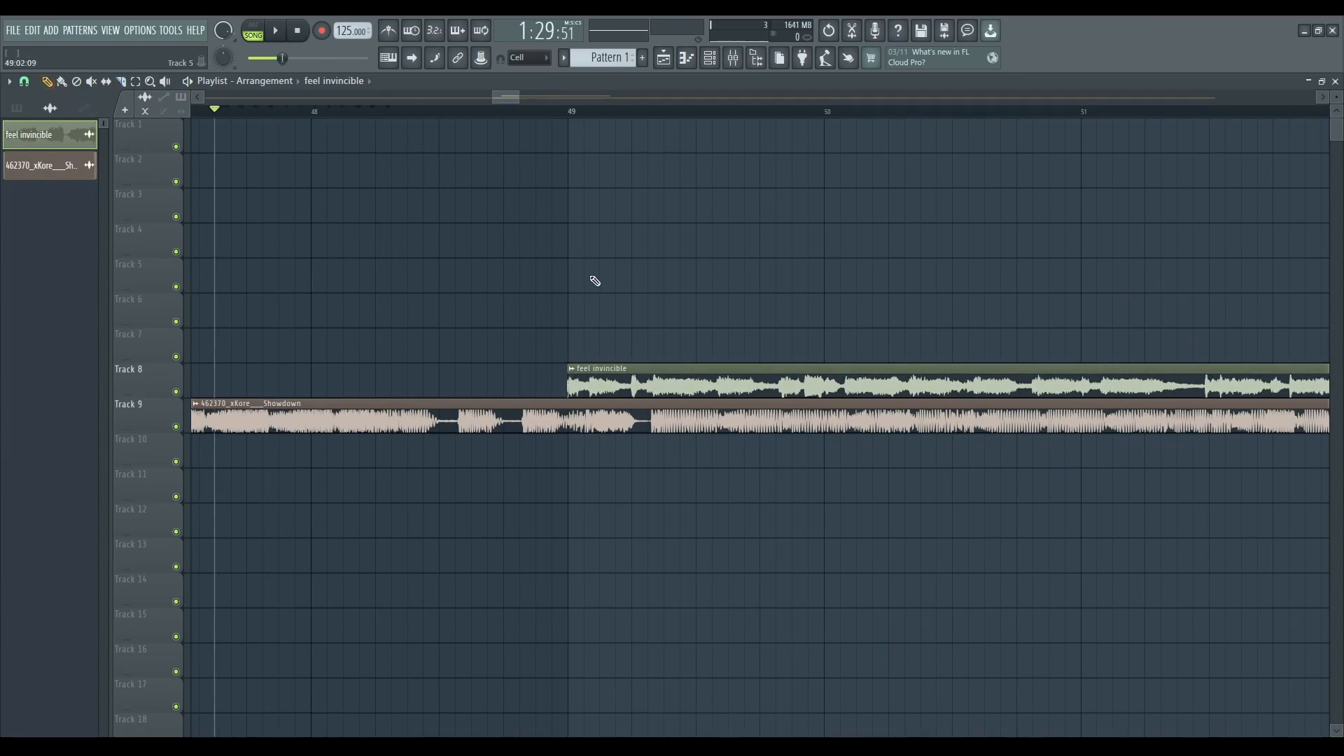
pyautogui.press('space')
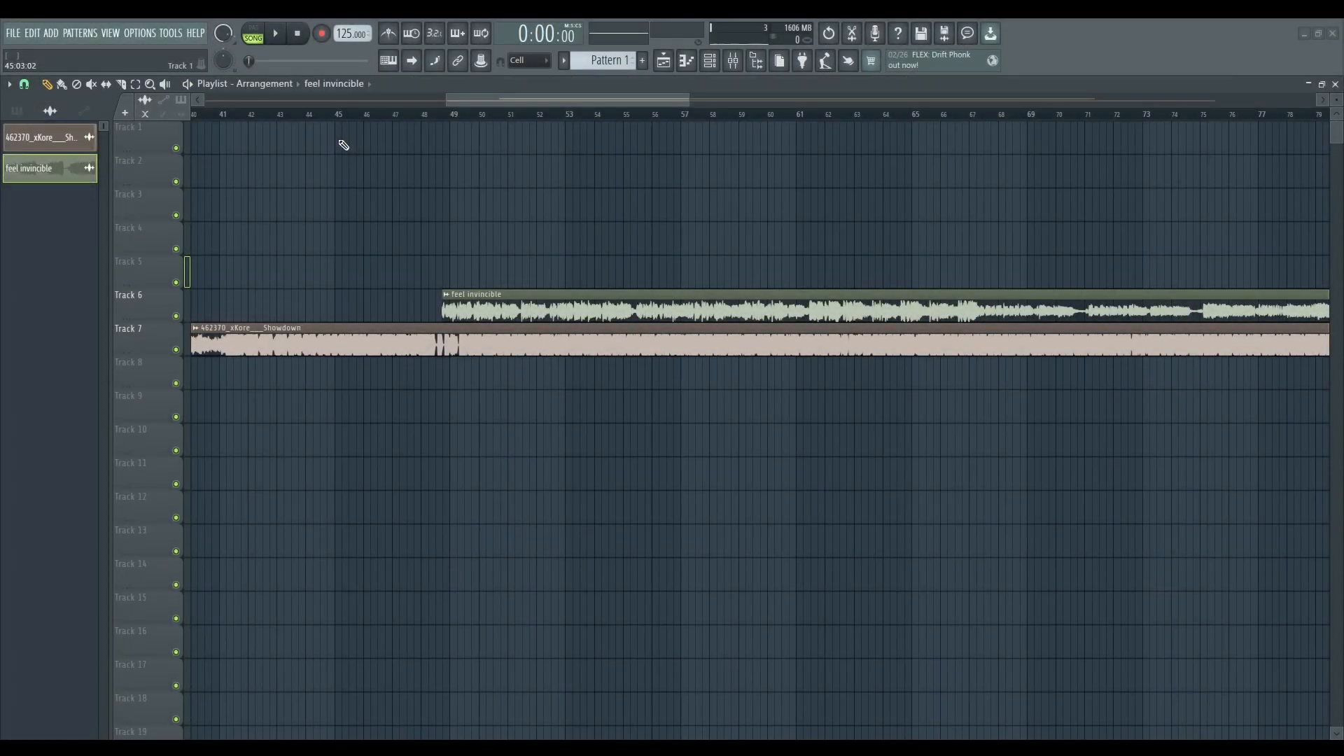
# Step: Delete the "feel invincible" clip on Track 6 and the Showdown clip on Track 7
pyautogui.rightClick(688, 309)
pyautogui.rightClick(658, 343)
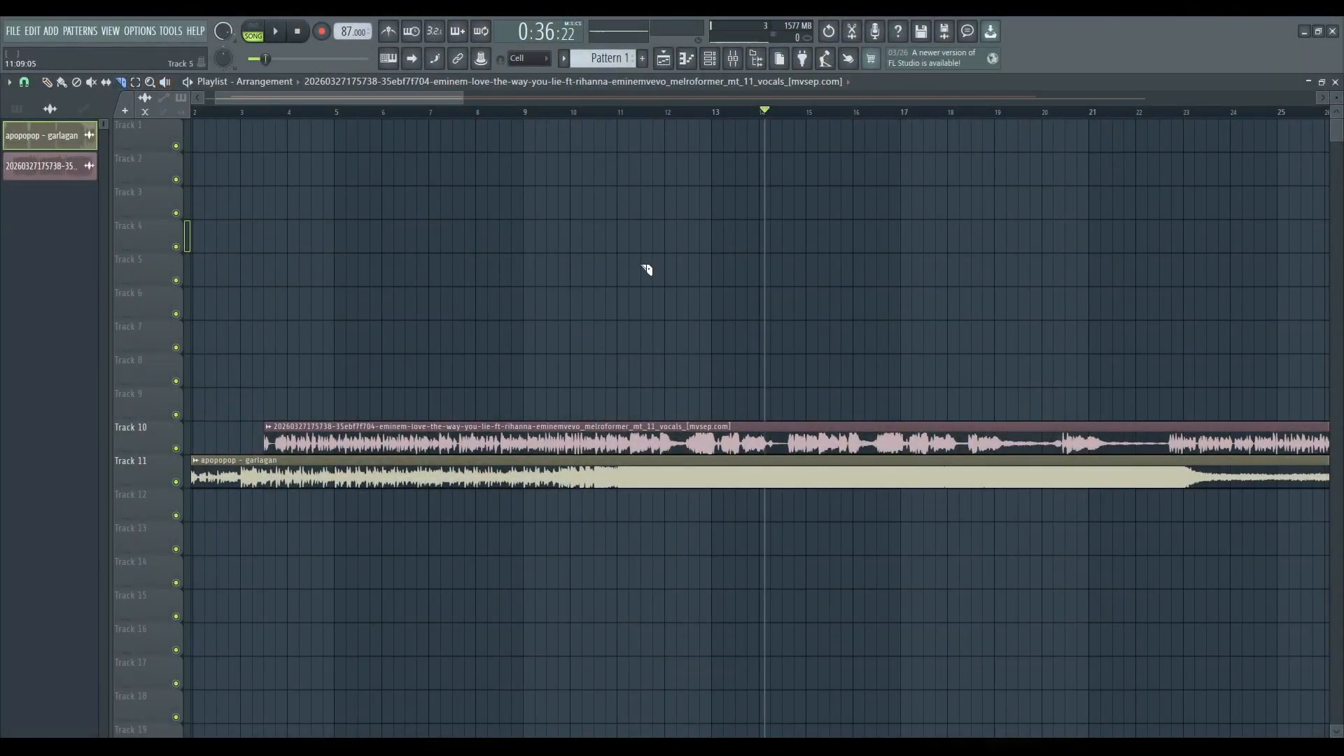
# Step: Slice the vocals clip on Track 10 shortly after bar 11 and again near bar 77
pyautogui.moveTo(634, 456); pyautogui.dragTo(635, 456)
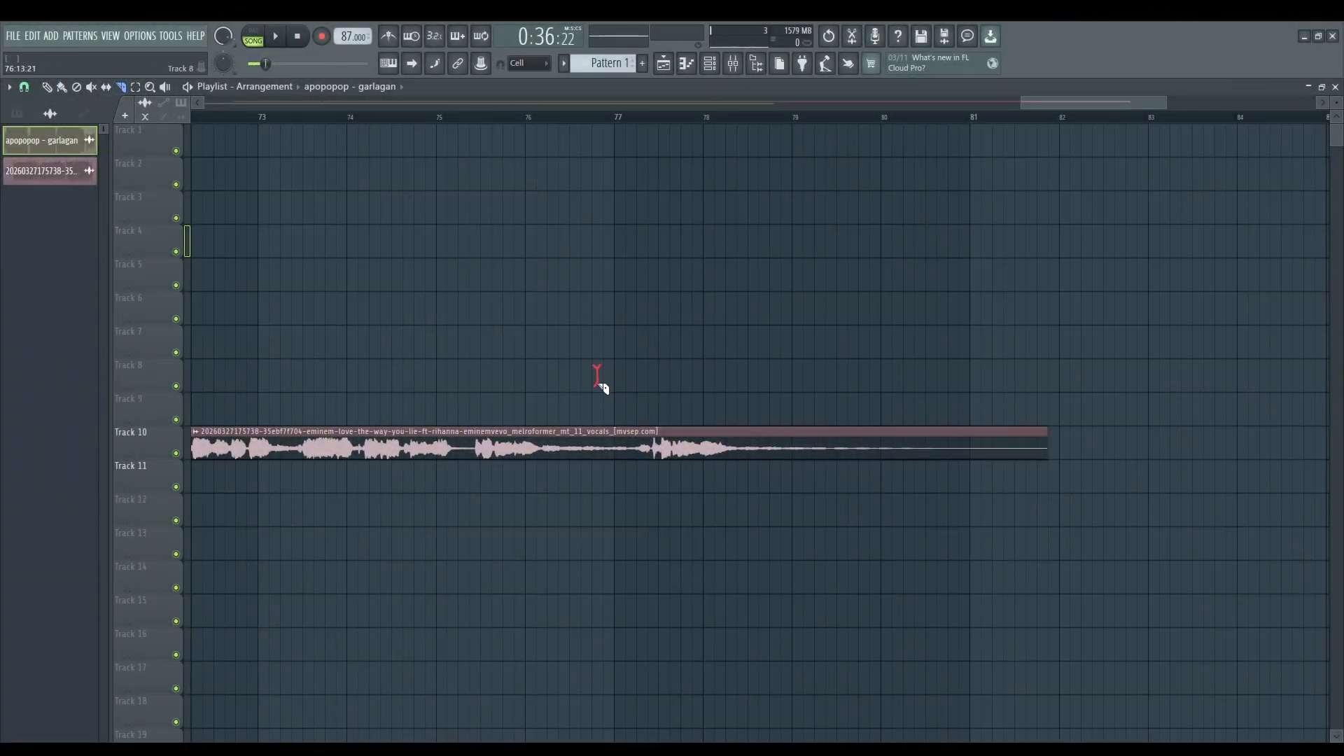
pyautogui.moveTo(601, 554); pyautogui.dragTo(602, 553)
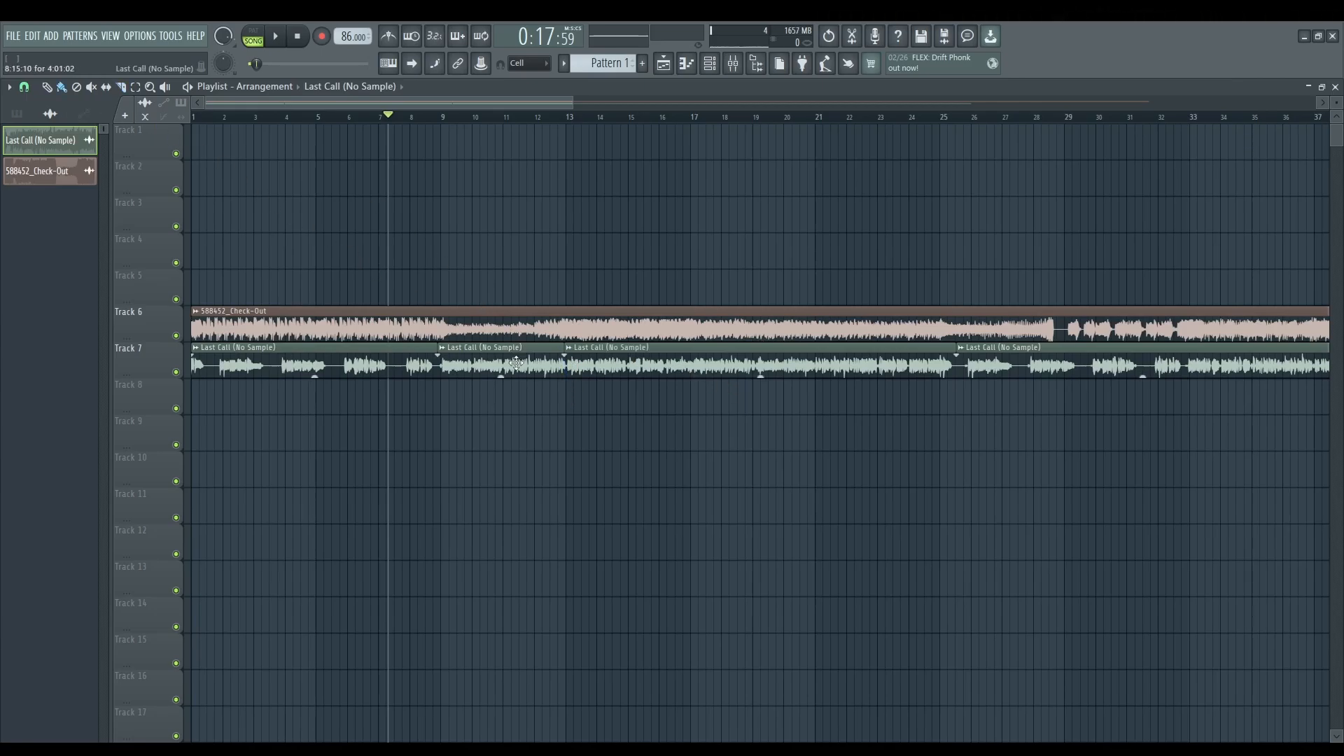
# Step: Move the fourth "Last Call (No Sample)" clip up to Track 5 and delete the first one on Track 7
pyautogui.moveTo(962, 354); pyautogui.dragTo(966, 290)
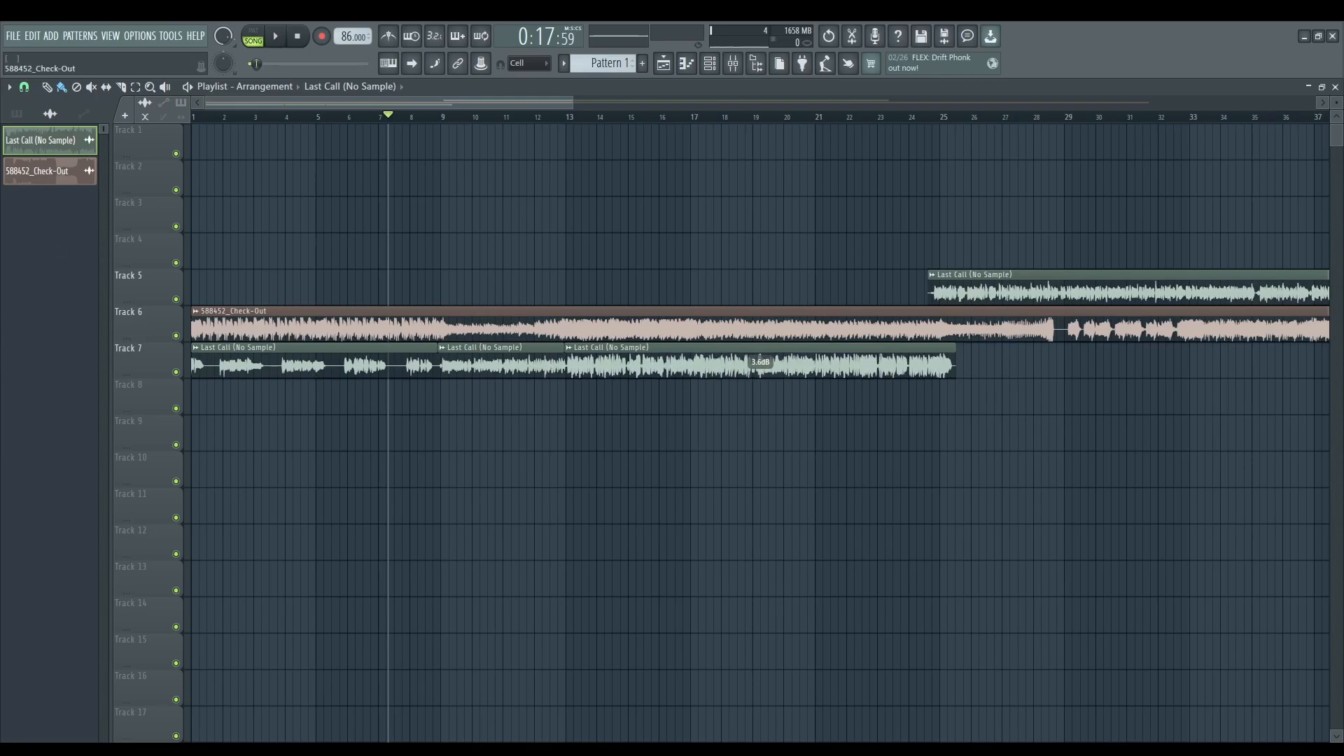
pyautogui.scroll(2, 525, 358)
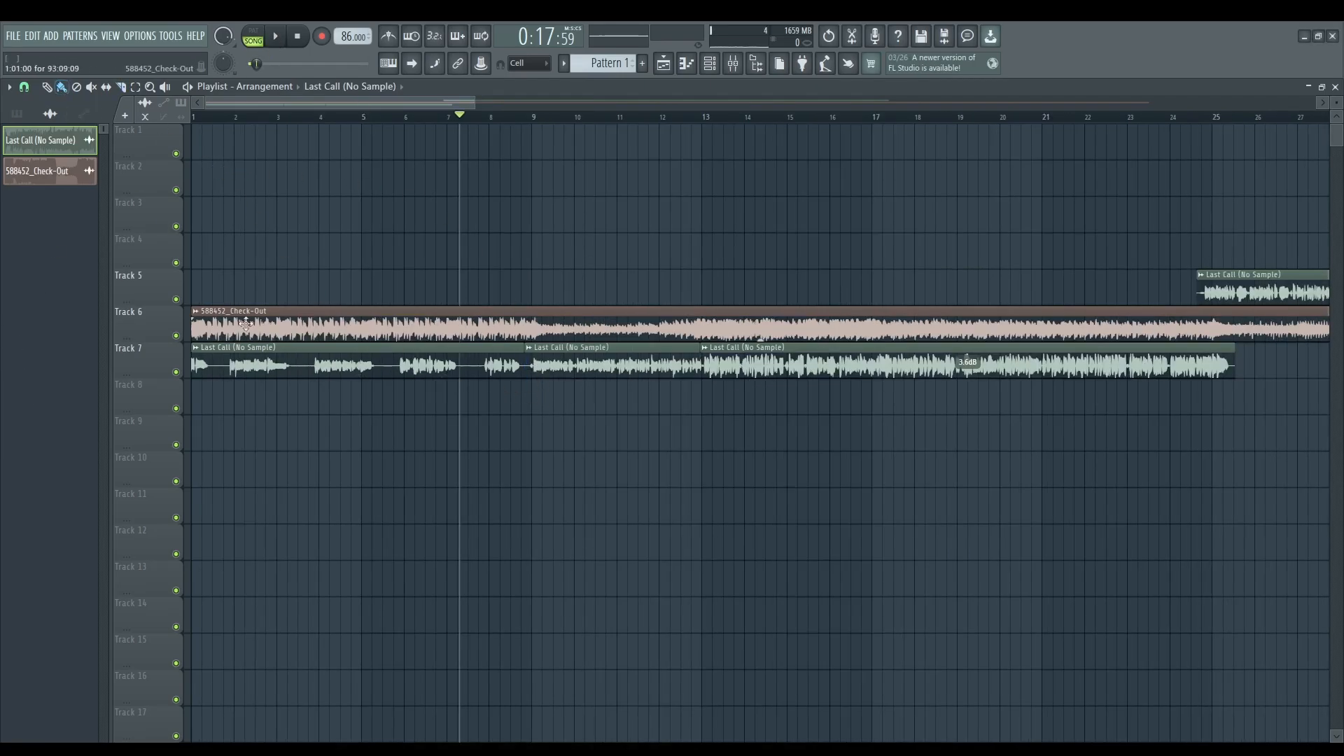
pyautogui.rightClick(275, 367)
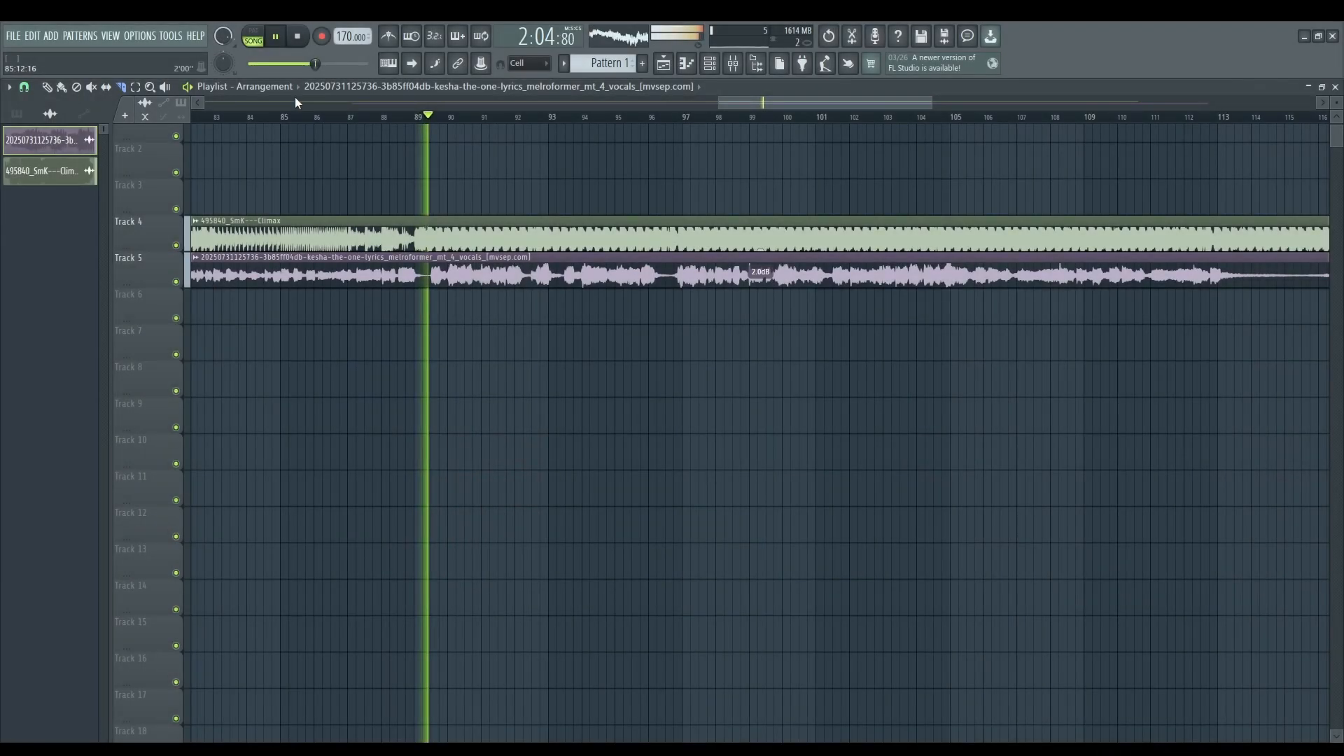
# Step: Delete the vocal slice after bar 105 on Track 5 and move the slice before it up to Track 3
pyautogui.press('space')
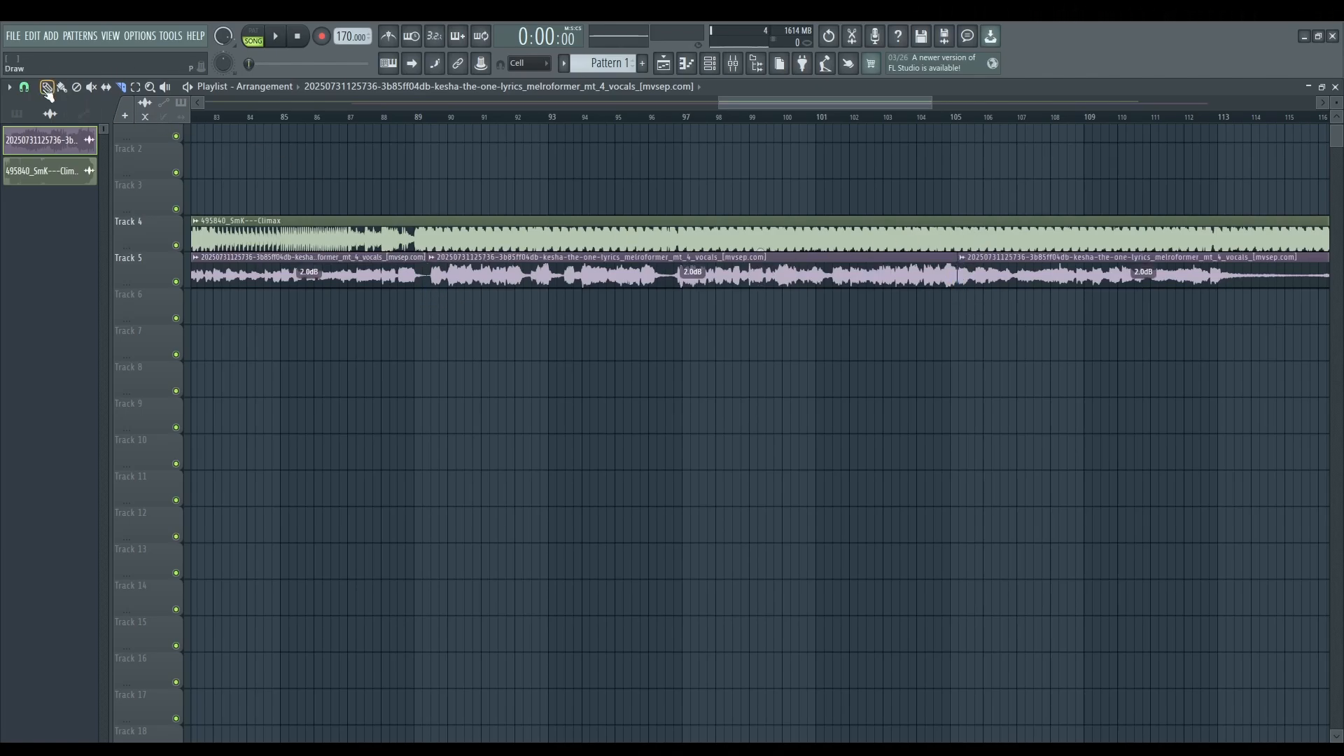
pyautogui.scroll(1, 243, 134)
pyautogui.rightClick(1036, 277)
pyautogui.keyDown('ctrl'); pyautogui.click(803, 303); pyautogui.keyUp('ctrl')
pyautogui.scroll(-1, 805, 304)
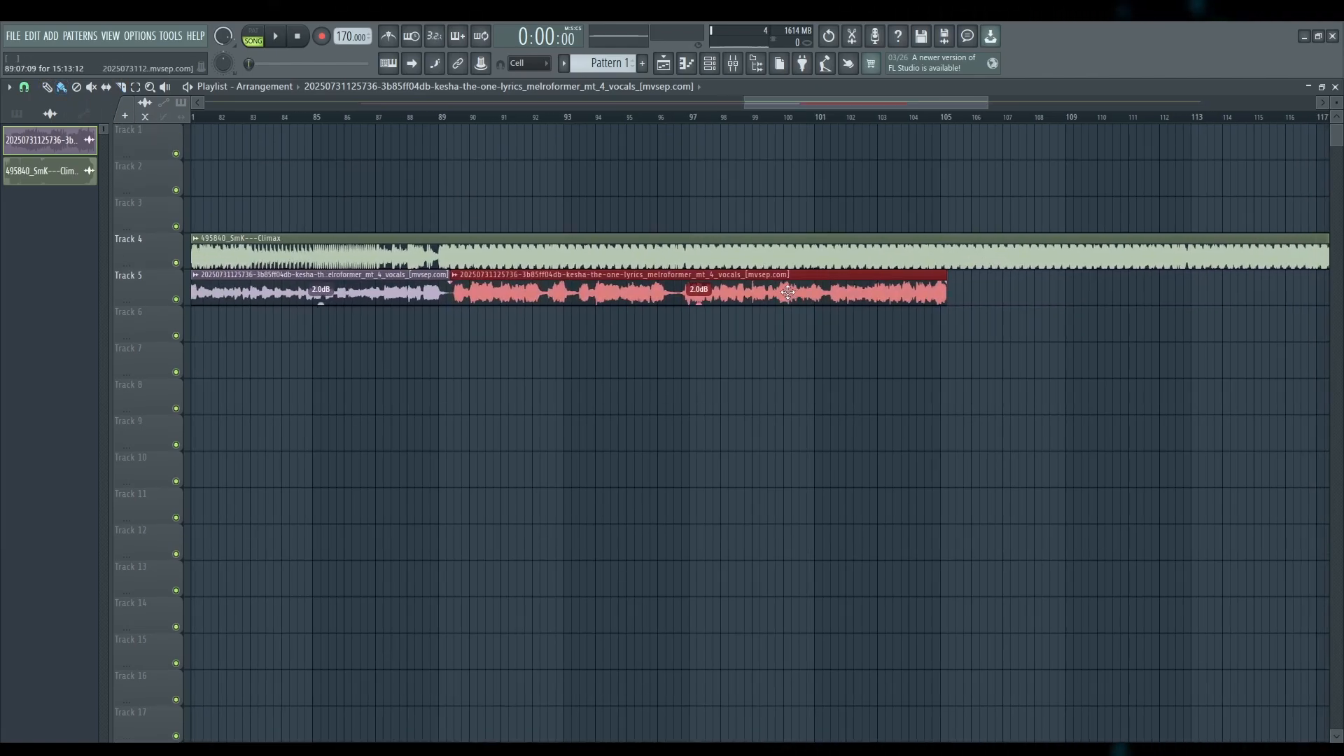
pyautogui.moveTo(567, 288); pyautogui.dragTo(1064, 211)
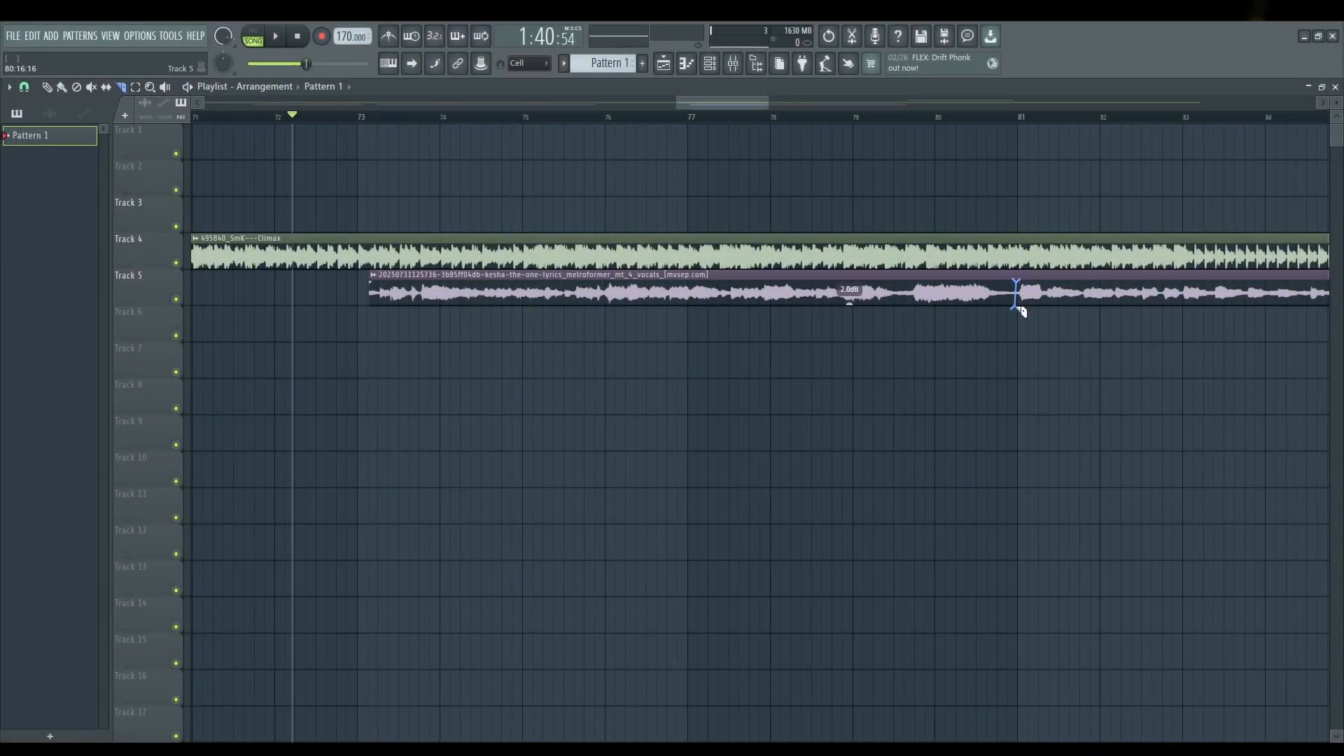
# Step: Move the vocal part after bar 81 from Track 5 to an earlier position on Track 3
pyautogui.moveTo(678, 102); pyautogui.dragTo(184, 103)
pyautogui.moveTo(1190, 294); pyautogui.dragTo(222, 205)
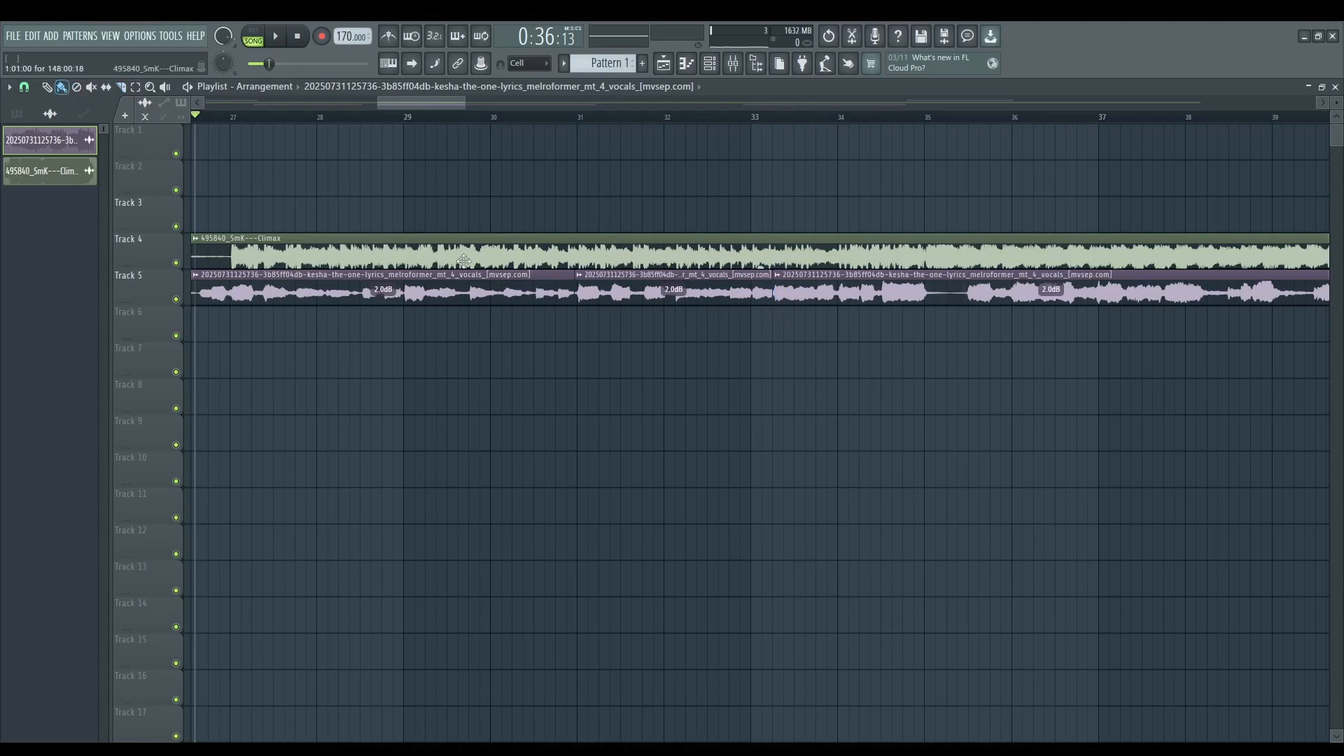
# Step: Delete the short vocal slice after bar 31 on Track 5 and move the slice before it up to Track 3
pyautogui.rightClick(615, 291)
pyautogui.moveTo(507, 291); pyautogui.dragTo(704, 219)
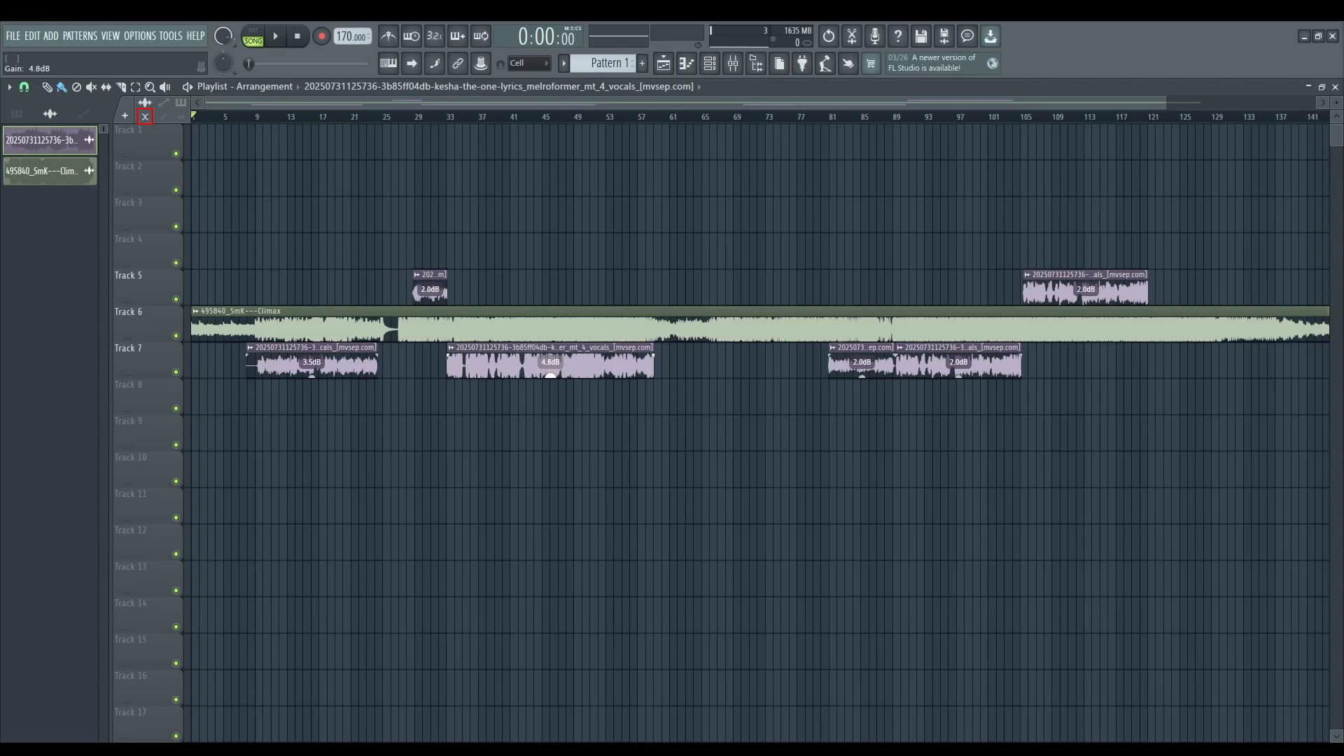
# Step: Set the long Track 7 vocal clip's gain to 2.2 dB and extend the first vocal clip's start back to about bar 8
pyautogui.moveTo(760, 325); pyautogui.dragTo(760, 323)
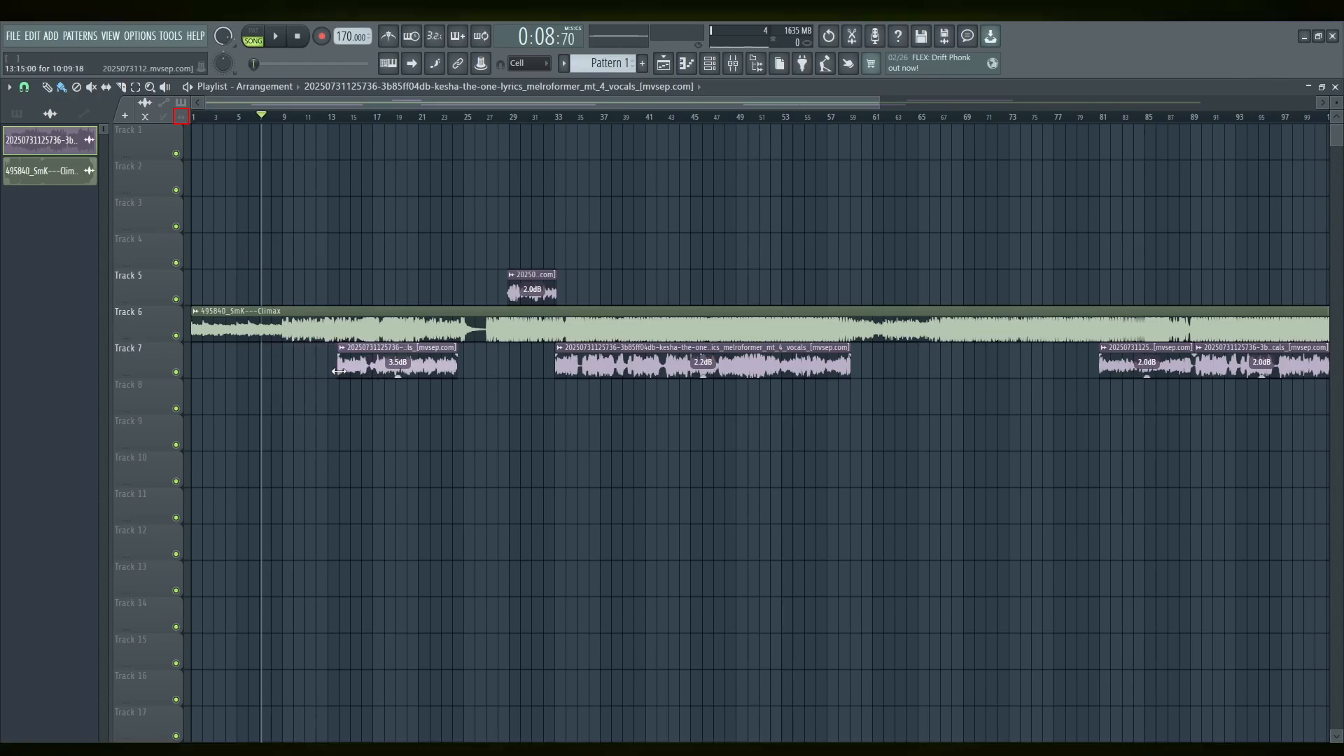
pyautogui.moveTo(339, 371)
pyautogui.mouseDown()
pyautogui.moveTo(284, 375)
pyautogui.moveTo(326, 380)
pyautogui.mouseUp()
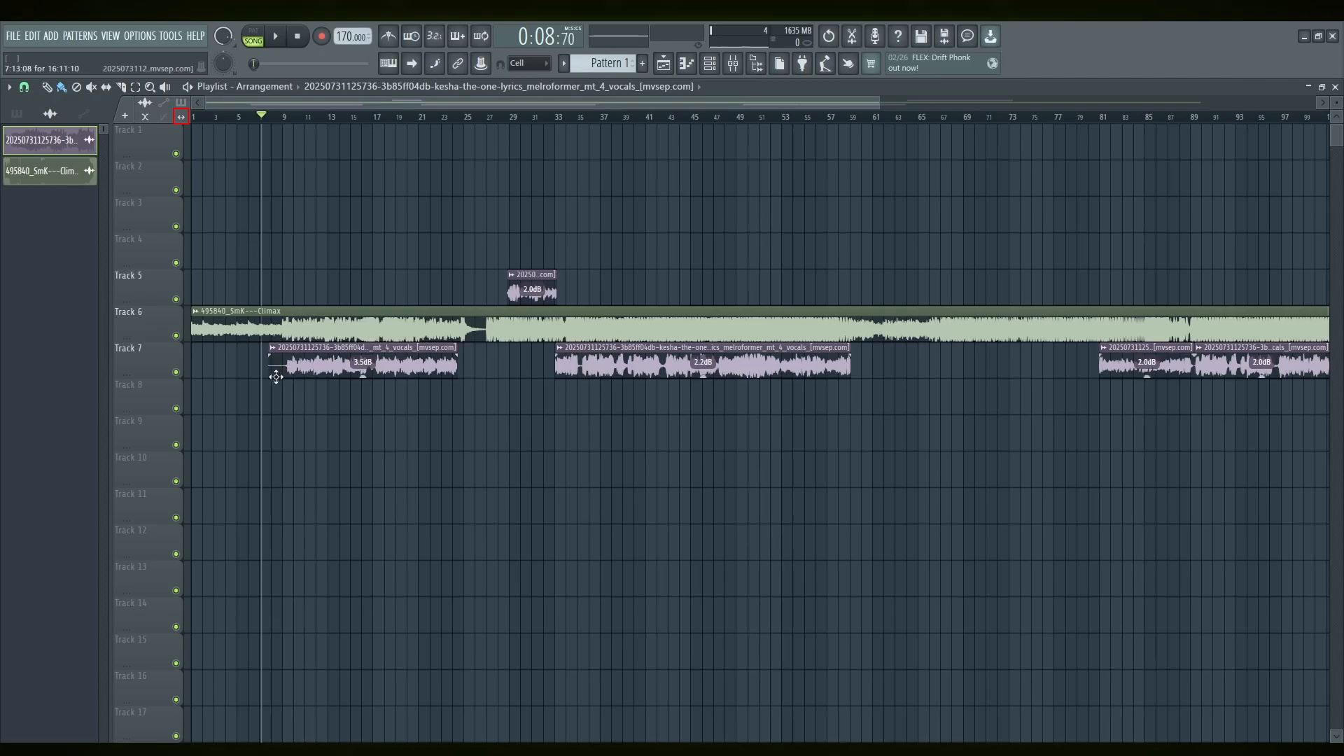
pyautogui.moveTo(307, 370); pyautogui.dragTo(337, 371)
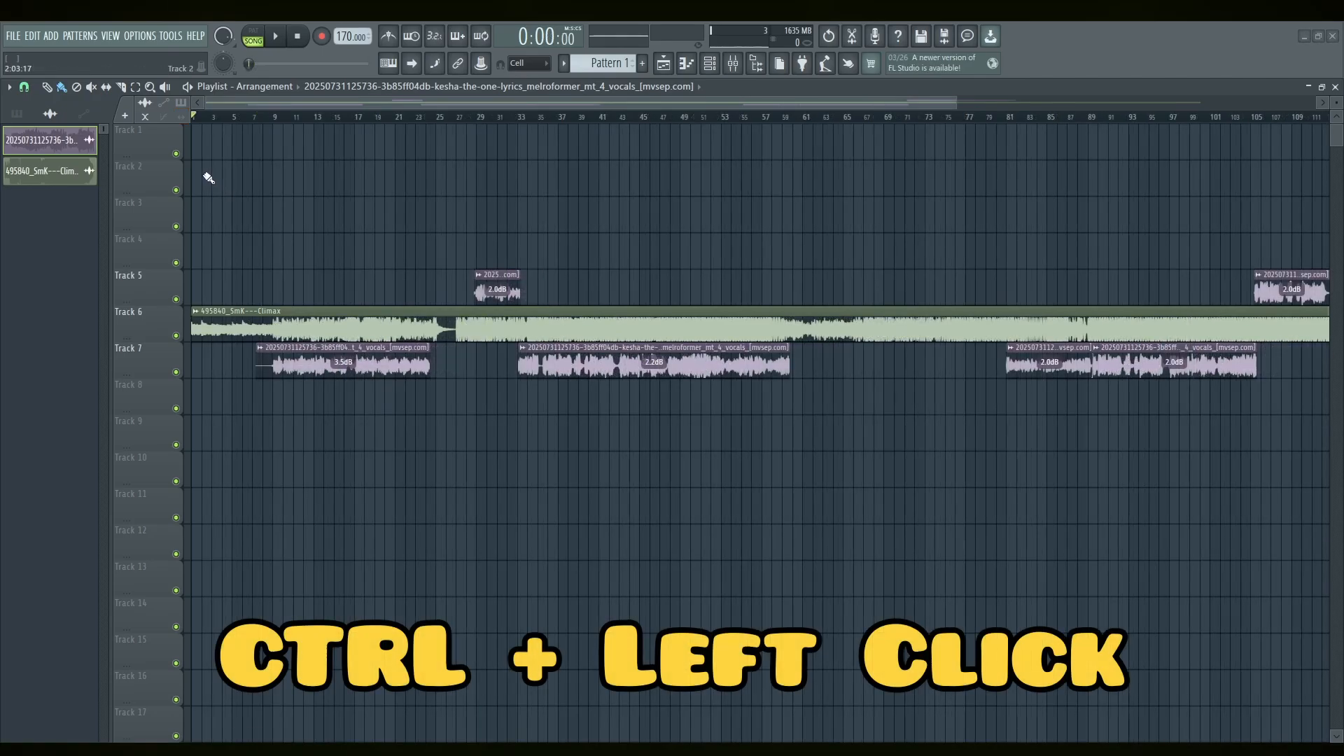
# Step: Select several clips on Tracks 5 to 7 and rearrange them, placing the two Track 7 vocal clips on Track 2
pyautogui.moveTo(203, 160); pyautogui.dragTo(648, 414)
pyautogui.moveTo(540, 366); pyautogui.dragTo(378, 368)
pyautogui.moveTo(367, 471); pyautogui.dragTo(596, 178)
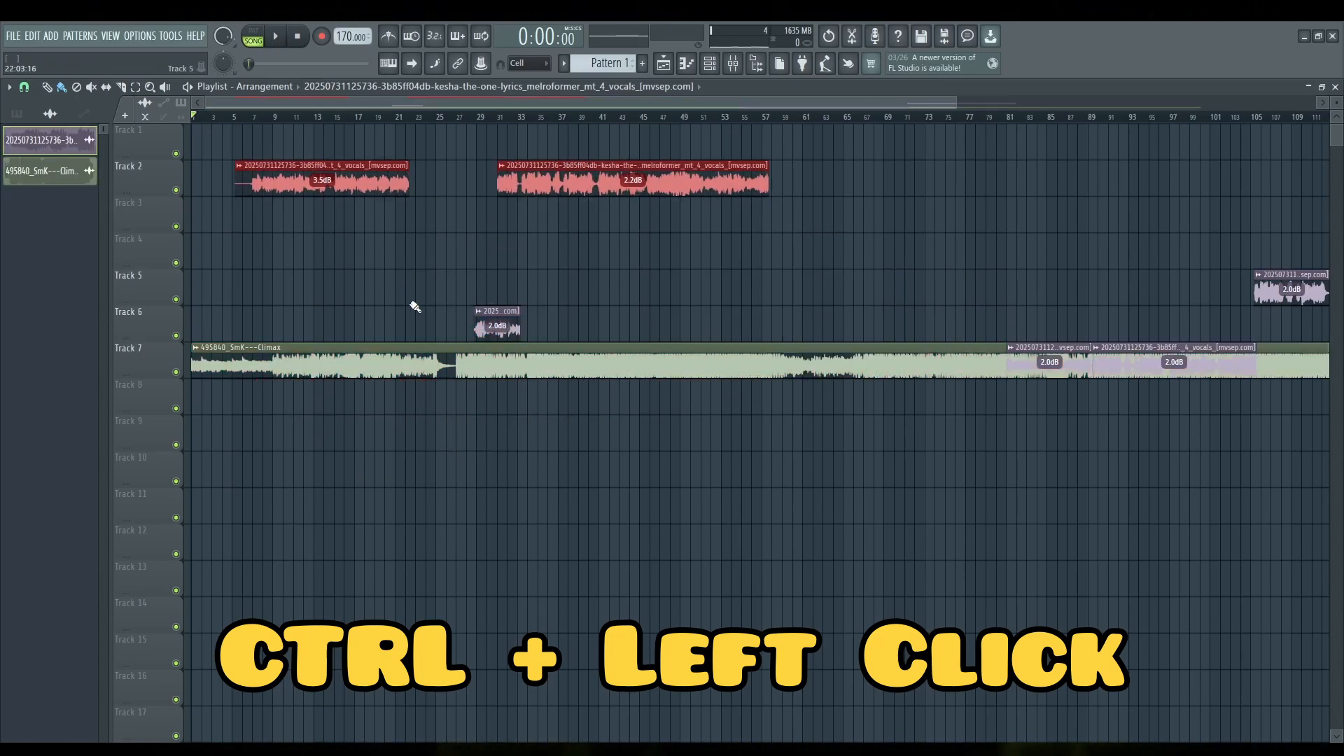
# Step: Copy the short vocal clip onto Tracks 3 and 4 around bars 61 to 72, and move the one on Track 5
pyautogui.moveTo(519, 313); pyautogui.dragTo(848, 239)
pyautogui.click(502, 282)
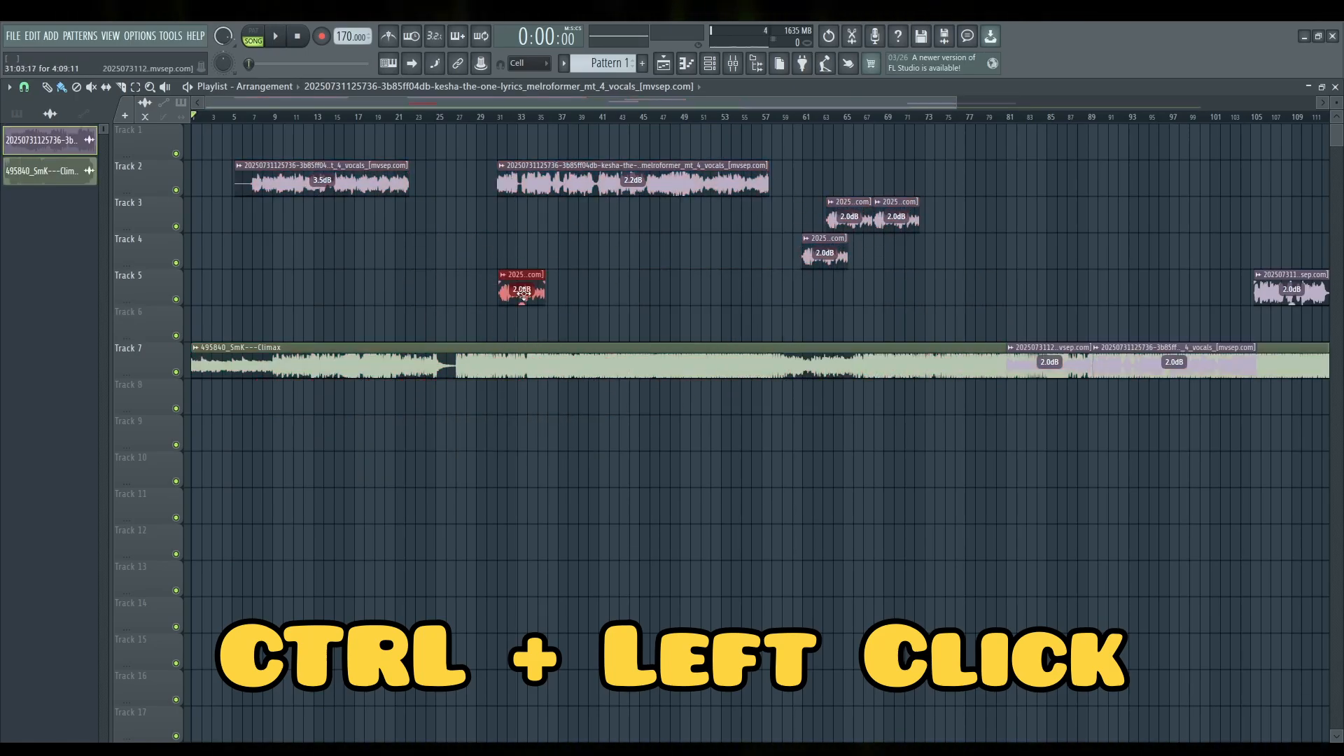
pyautogui.moveTo(530, 289); pyautogui.dragTo(638, 322)
pyautogui.moveTo(727, 211)
pyautogui.mouseDown()
pyautogui.moveTo(592, 150)
pyautogui.moveTo(570, 393)
pyautogui.moveTo(403, 403)
pyautogui.mouseUp()
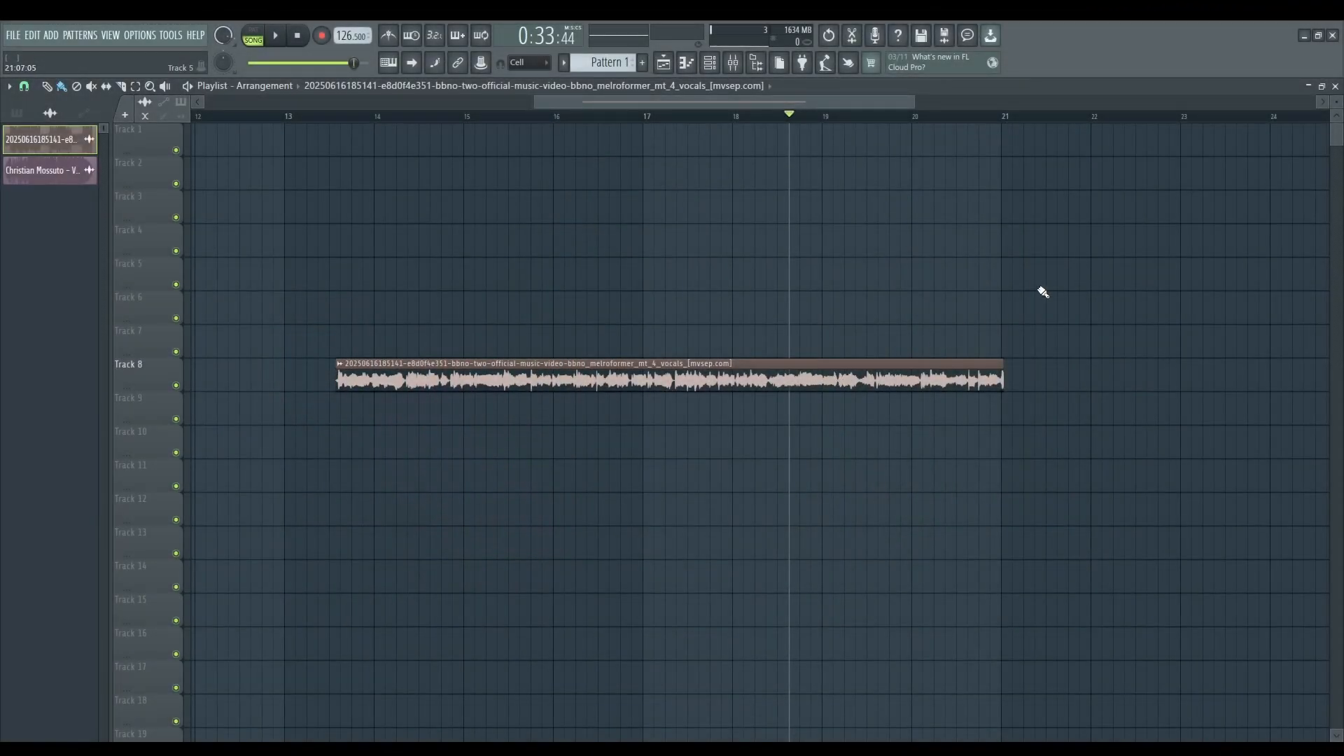
# Step: Select the vocal clip on Track 8, paste a copy of it, and move the copy down to Track 9
pyautogui.moveTo(1037, 259); pyautogui.dragTo(882, 458)
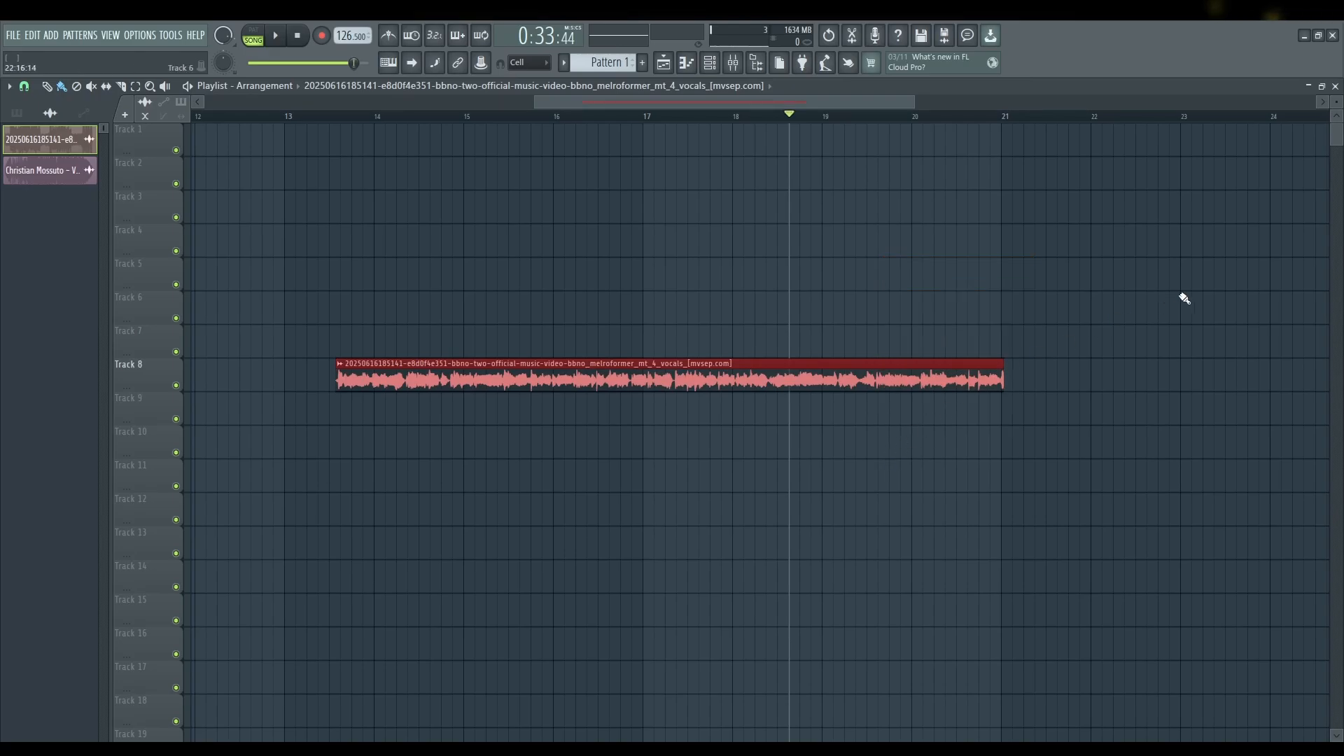
pyautogui.hotkey('ctrl', 'v')
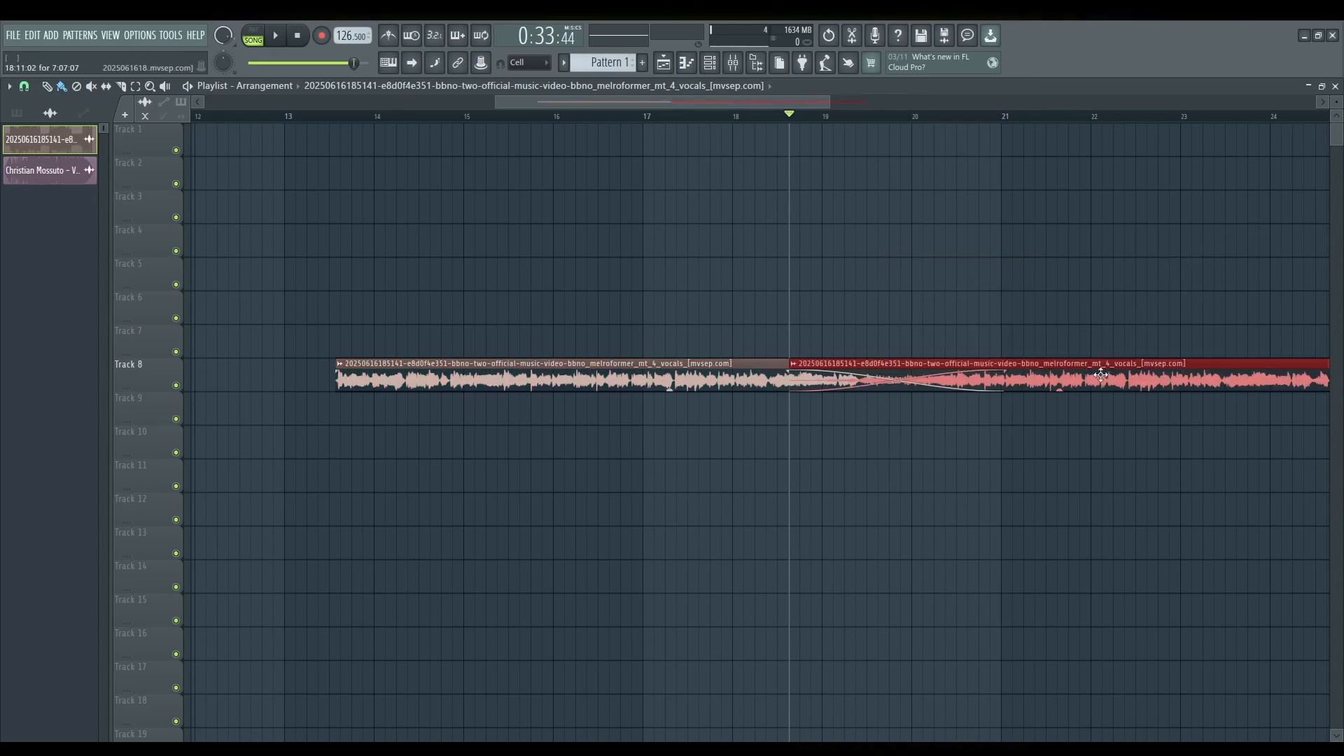
pyautogui.moveTo(1101, 374); pyautogui.dragTo(1271, 434)
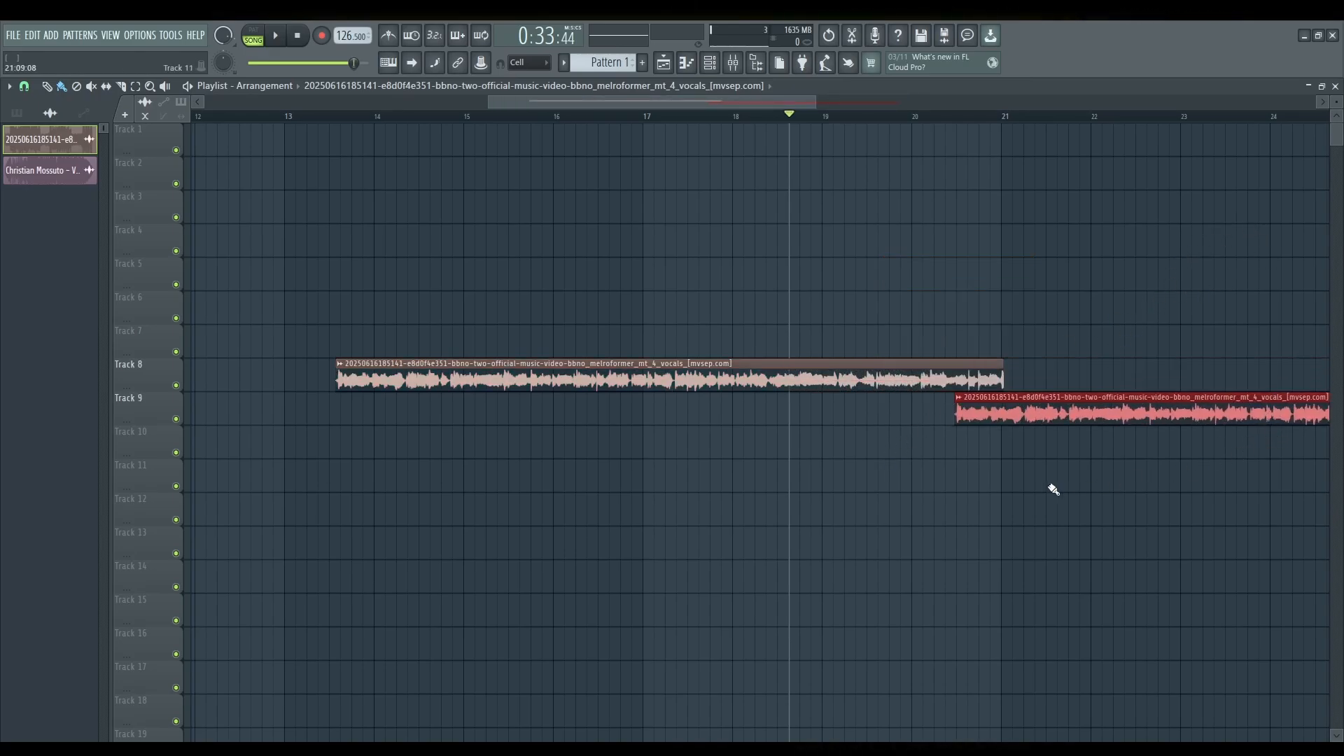
# Step: Undo the clip move and the paste on Track 8, and toggle playback
pyautogui.hotkey('ctrl', 'z')
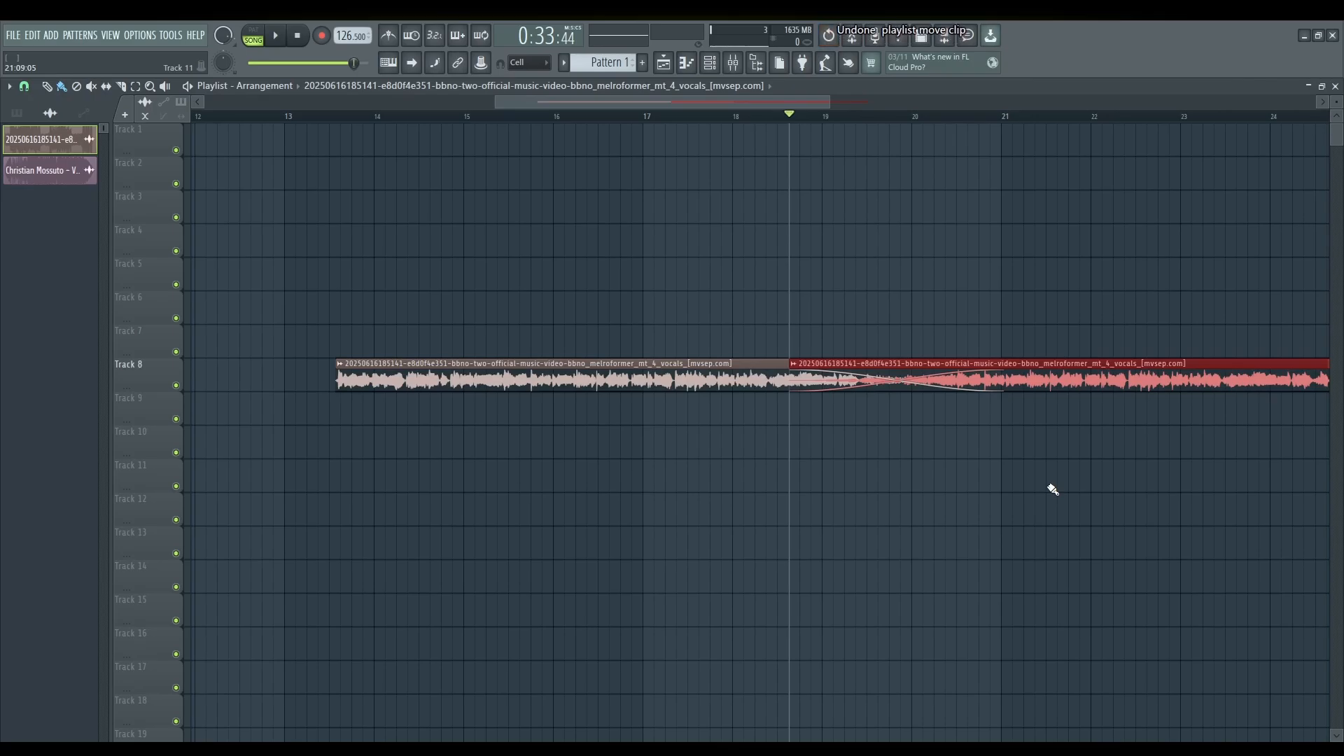
pyautogui.hotkey('ctrl', 'z')
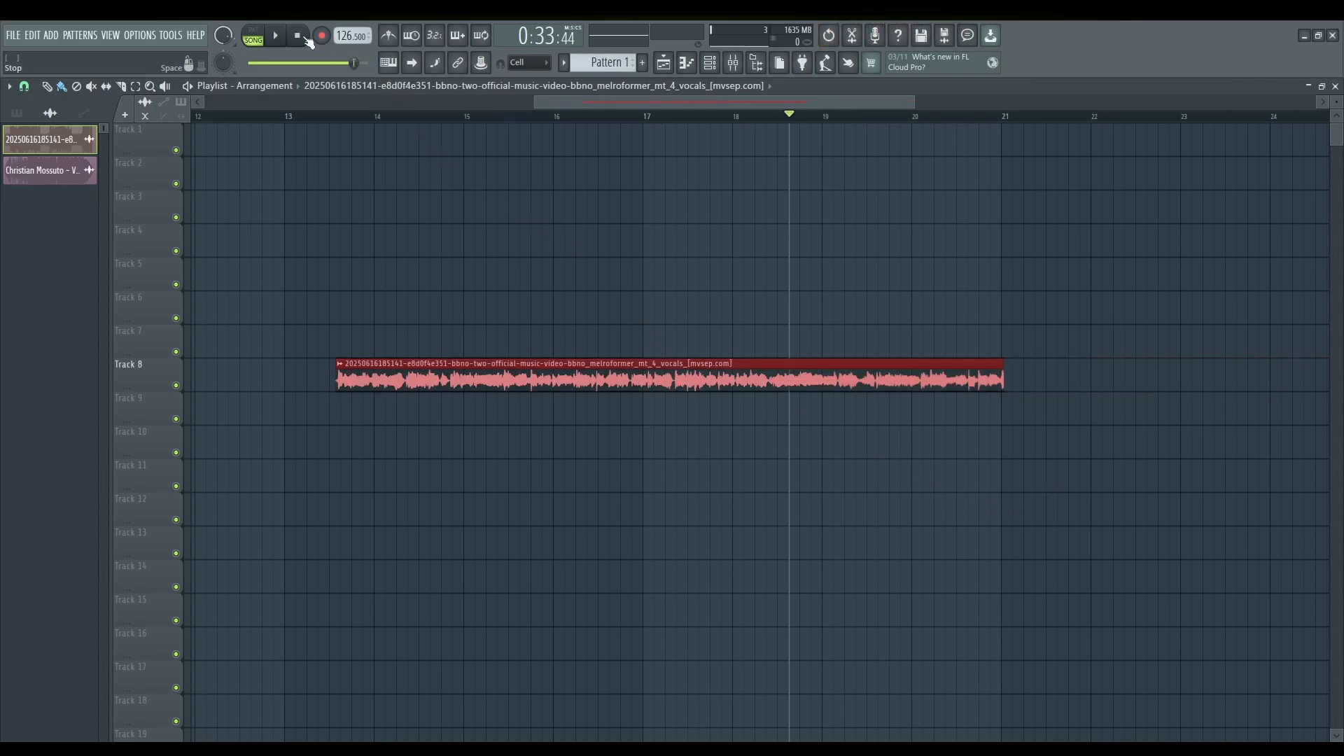
pyautogui.press('space')
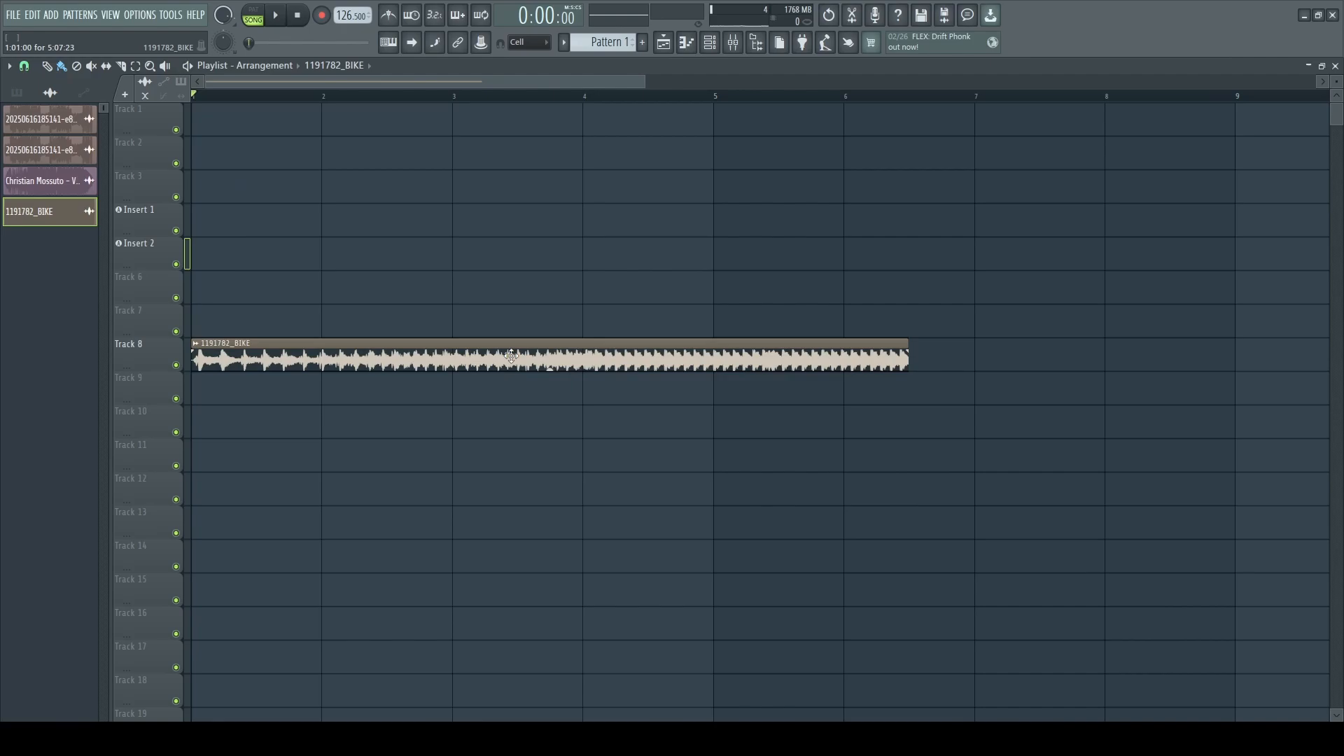
# Step: Move the 1191782_BIKE clip up to Track 7, and set grid snapping to (none) for moving it freely
pyautogui.moveTo(511, 356); pyautogui.dragTo(493, 320)
pyautogui.click(24, 68)
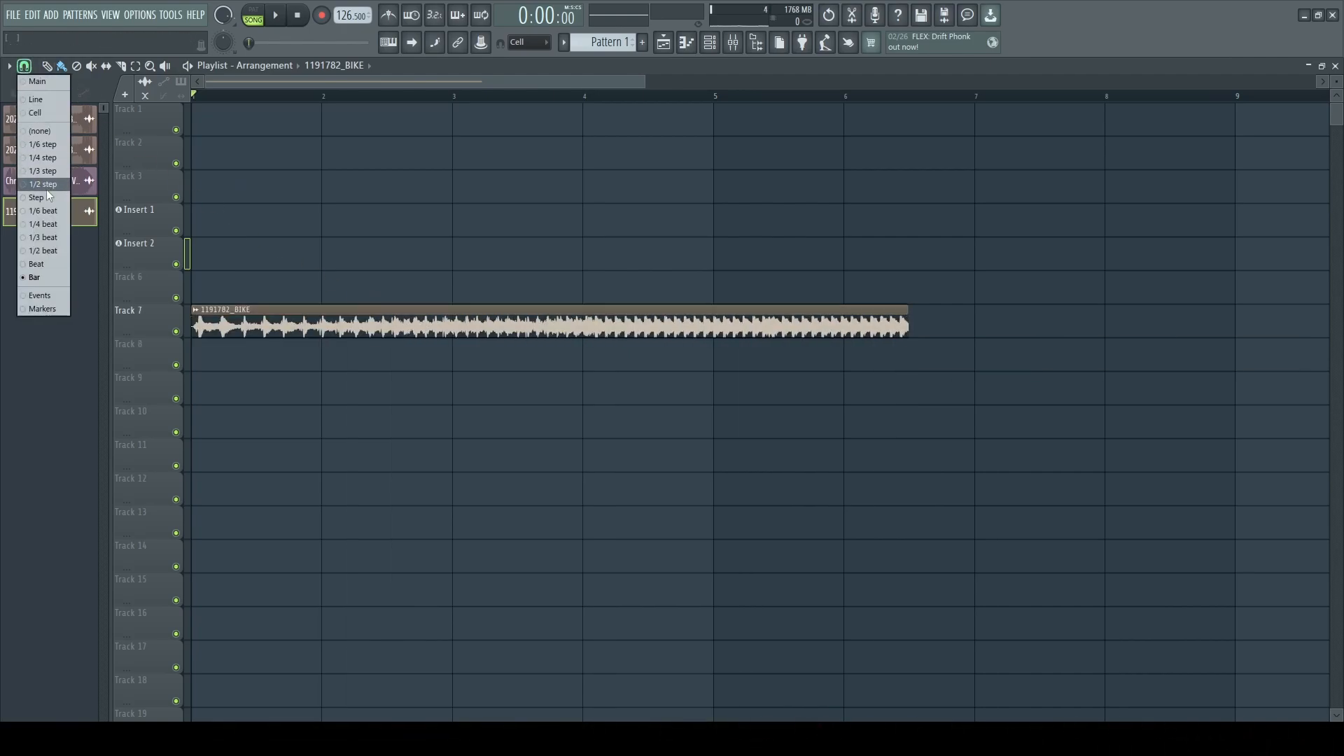
pyautogui.click(49, 132)
pyautogui.moveTo(309, 326); pyautogui.dragTo(243, 309)
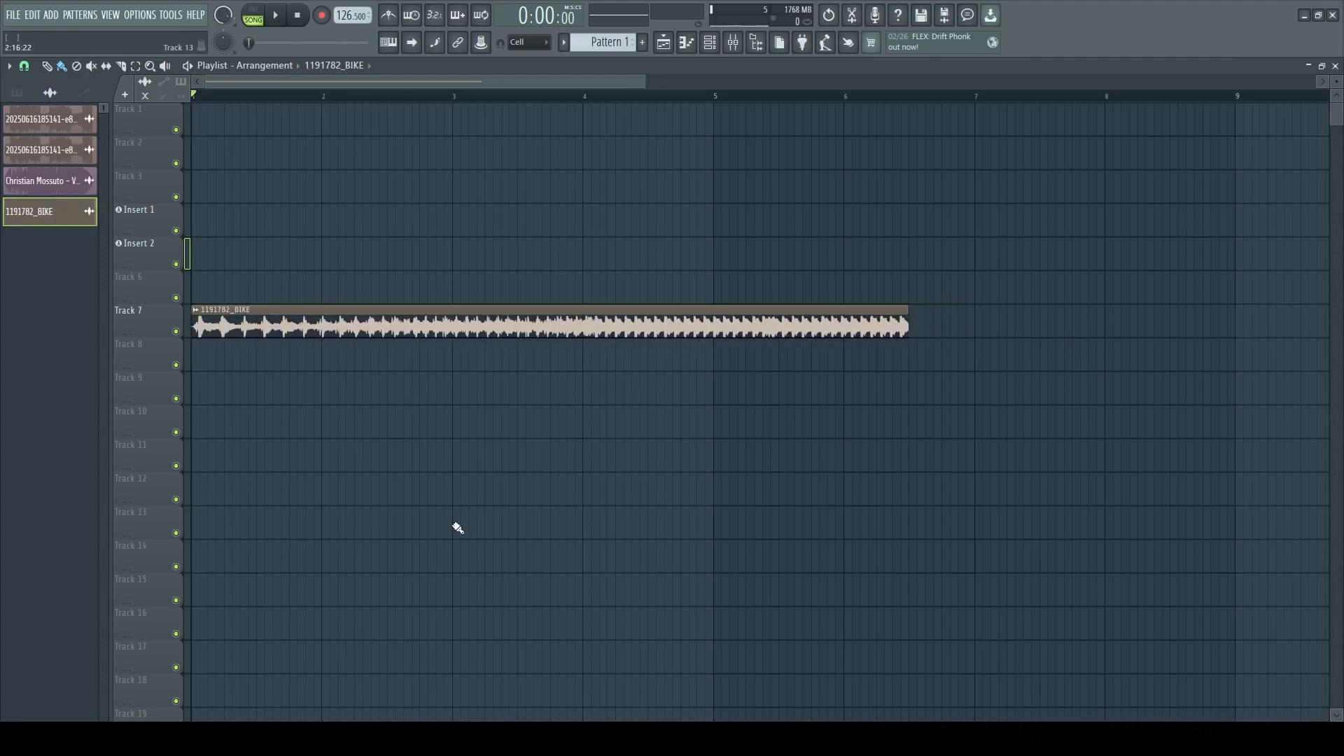